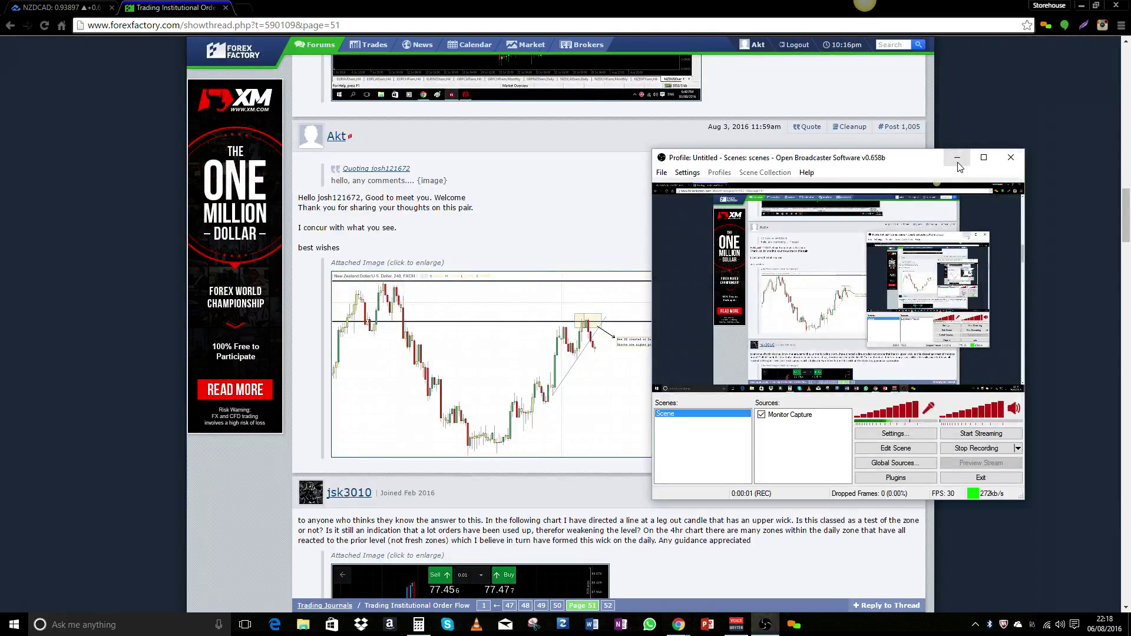
Step: Minimize the recorder and read through posts 1,004–1,006 and their charts on page 51
left_click(957, 159)
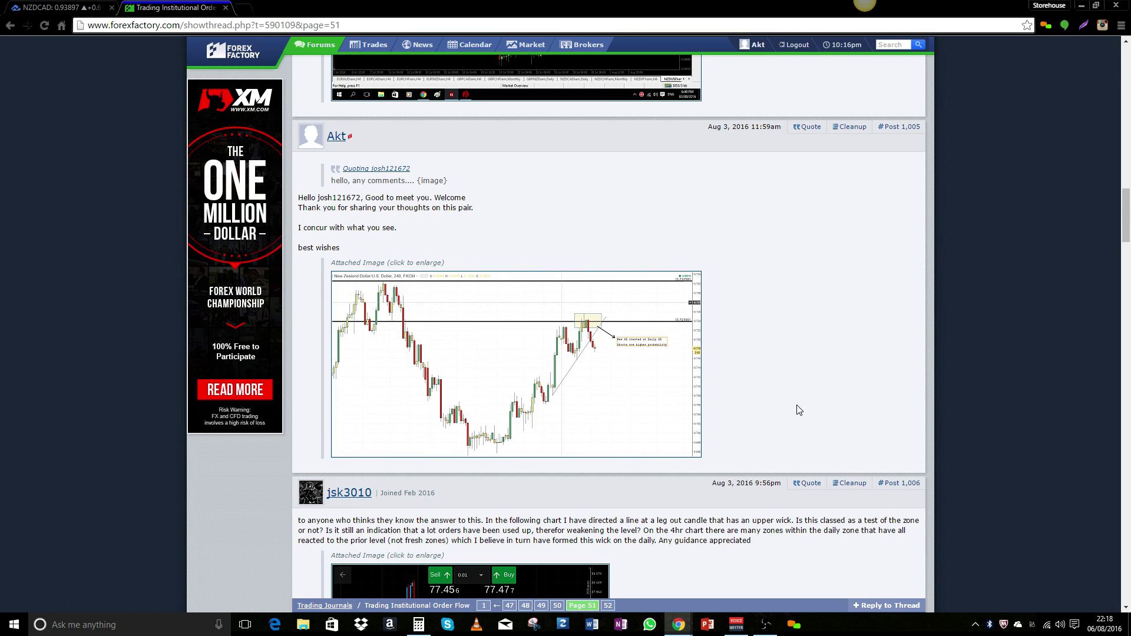
scroll(798, 410, "up", 5)
scroll(799, 410, "down", 5)
scroll(798, 410, "up", 20)
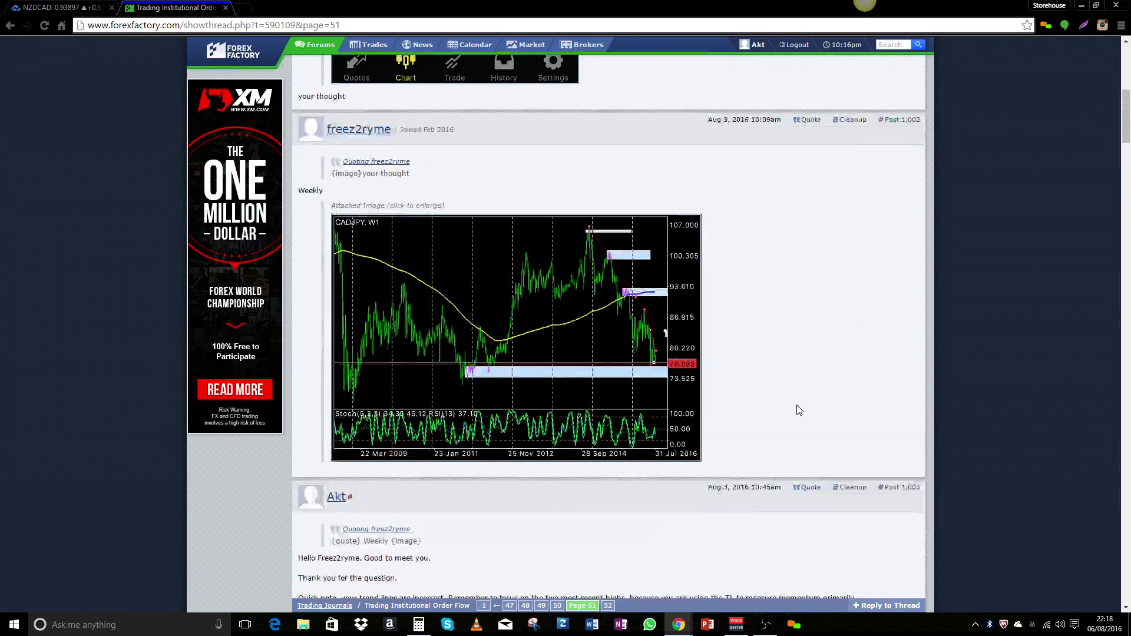
scroll(798, 410, "up", 2)
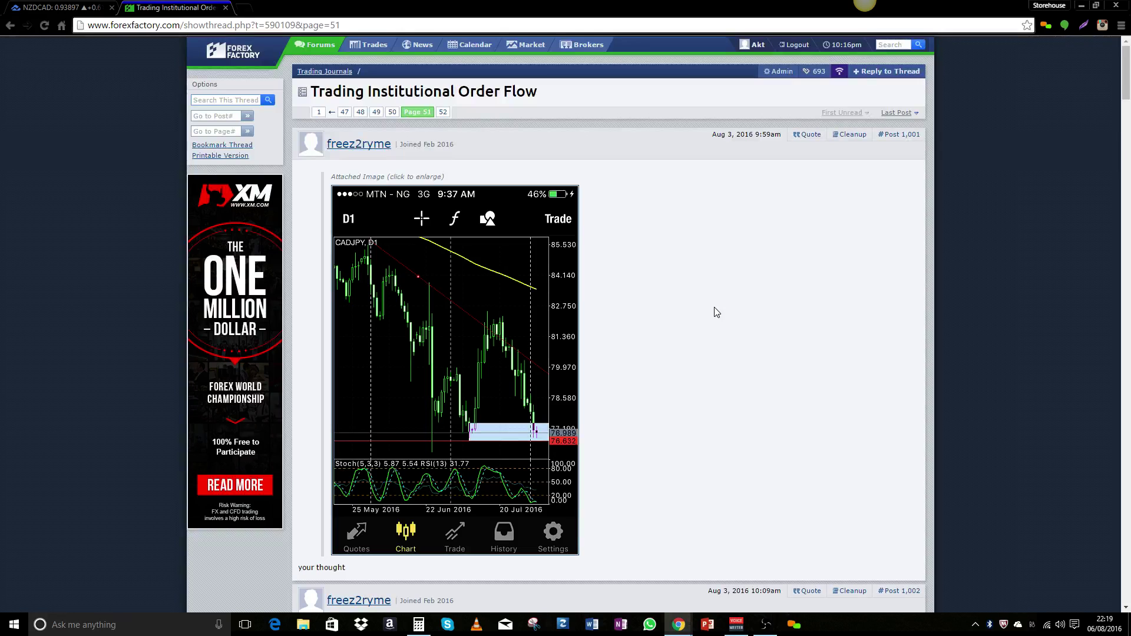
scroll(717, 312, "down", 7)
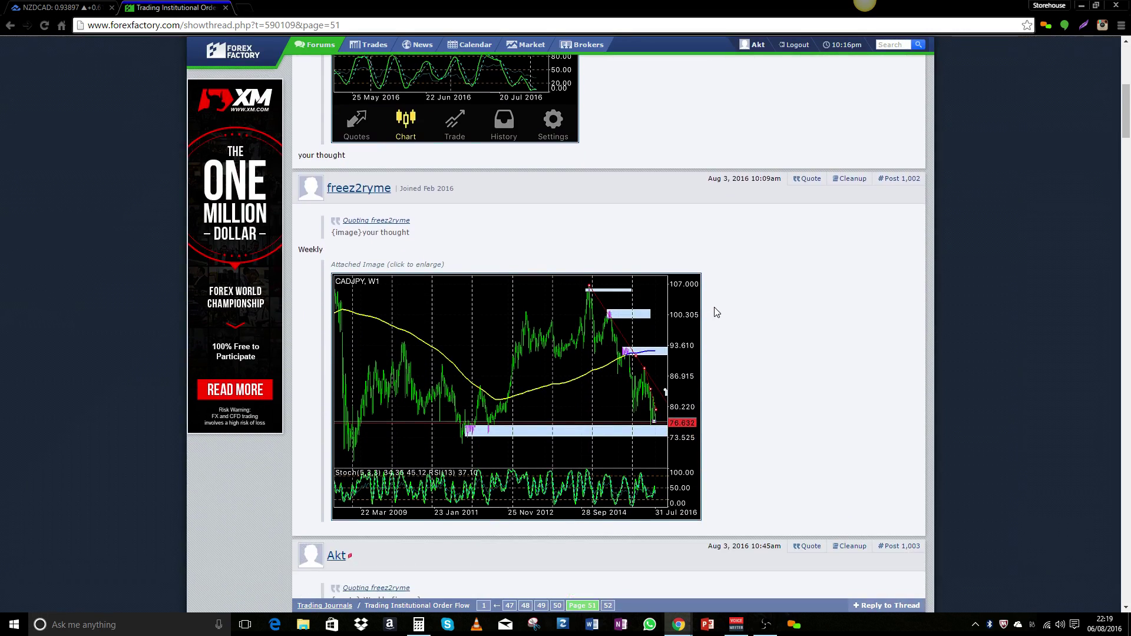
scroll(716, 312, "down", 8)
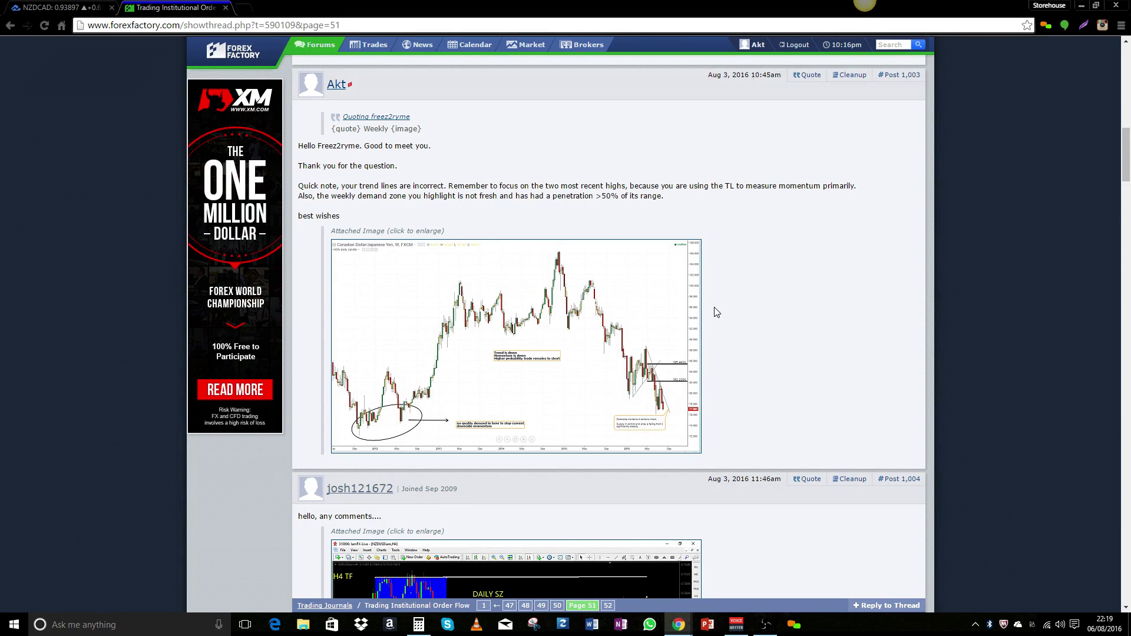
scroll(717, 312, "down", 4)
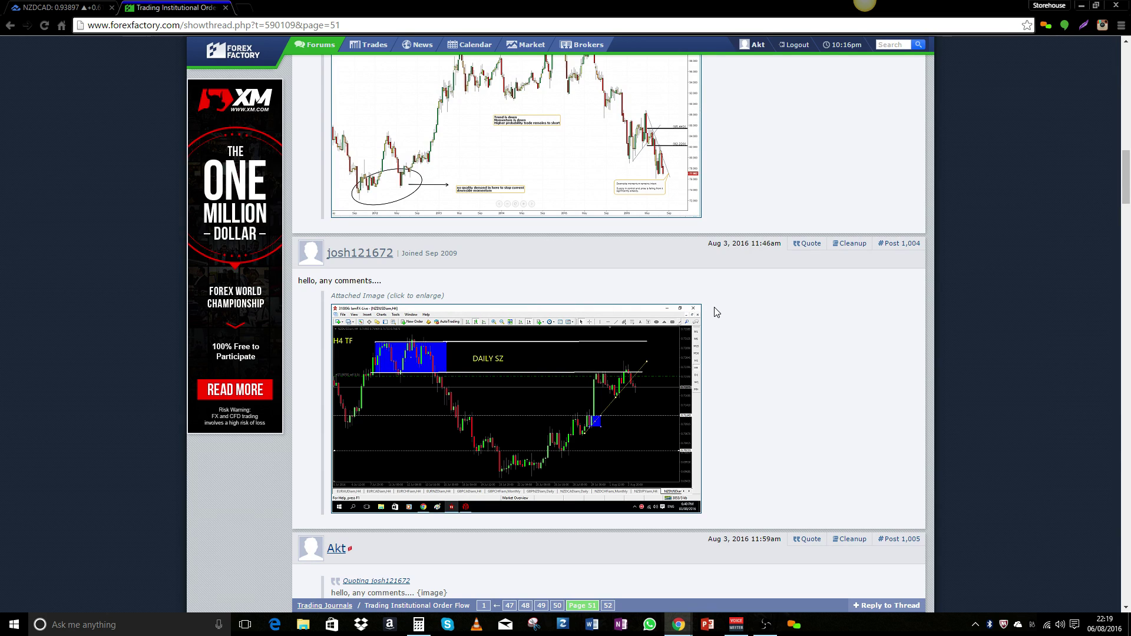
scroll(717, 312, "down", 4)
scroll(716, 312, "down", 4)
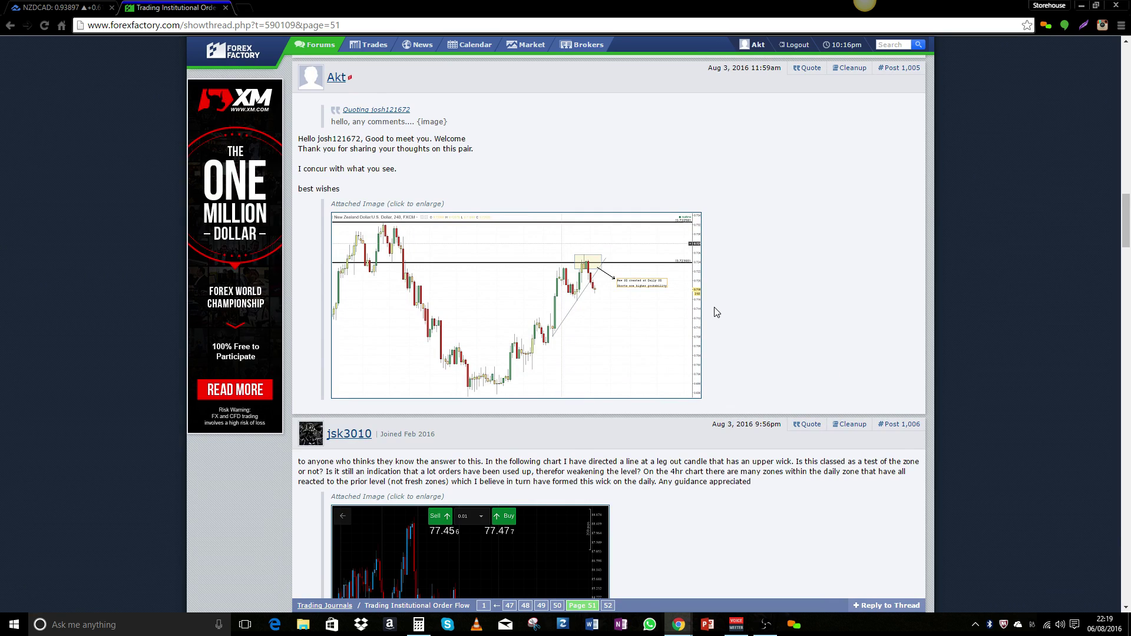
scroll(716, 312, "down", 1)
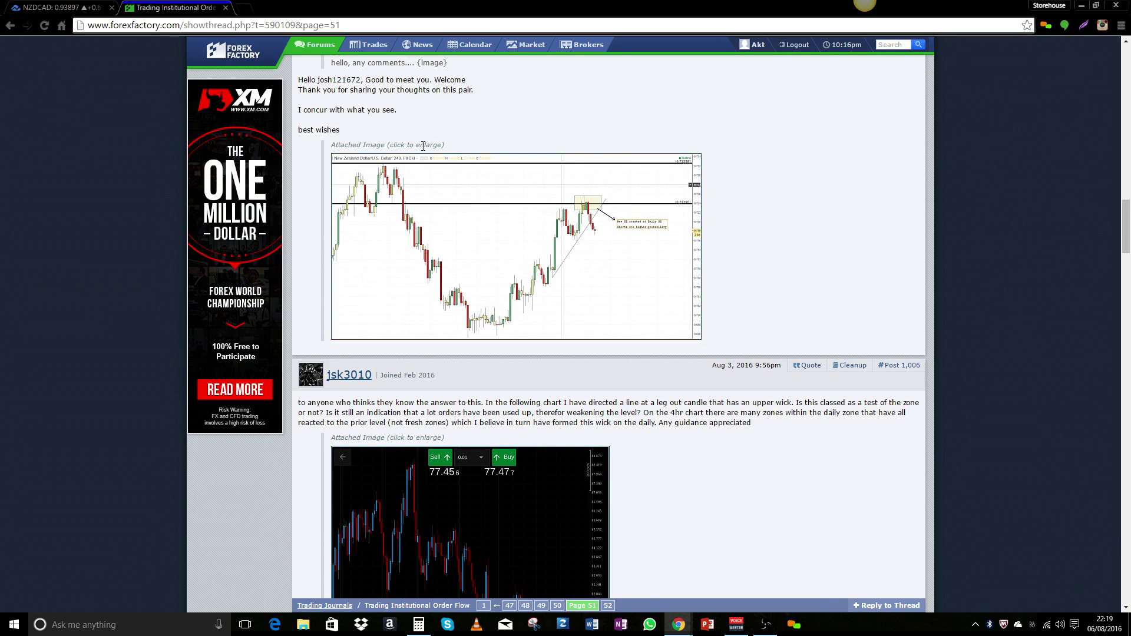
Step: Show the NZDCAD monthly chart alone, zoomed to roughly 2010–2016
left_click(59, 8)
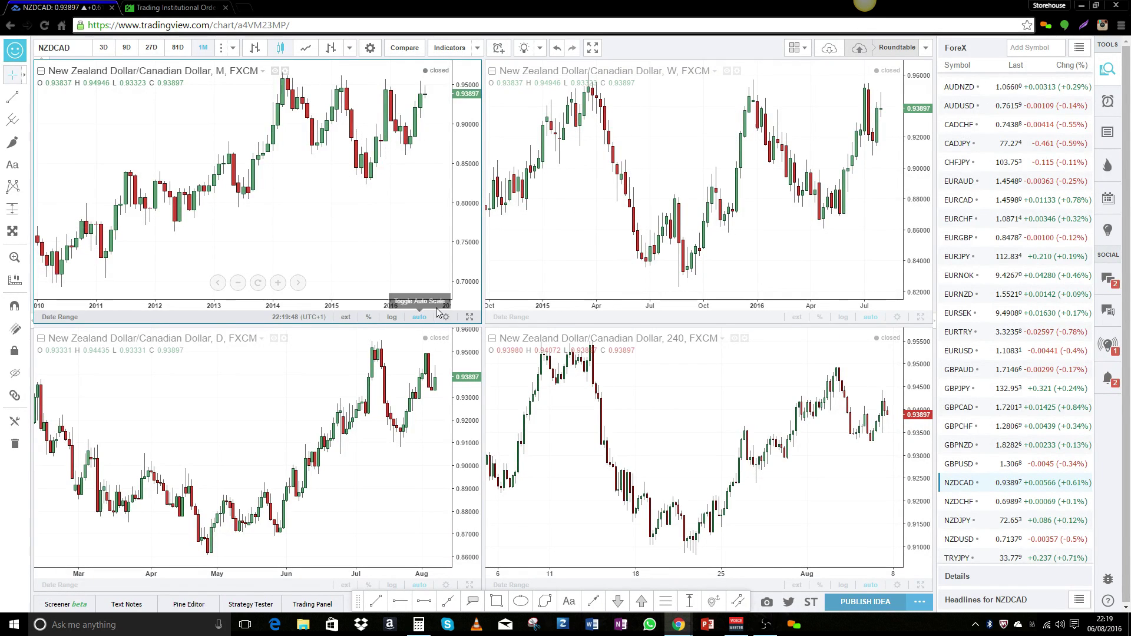
left_click(470, 317)
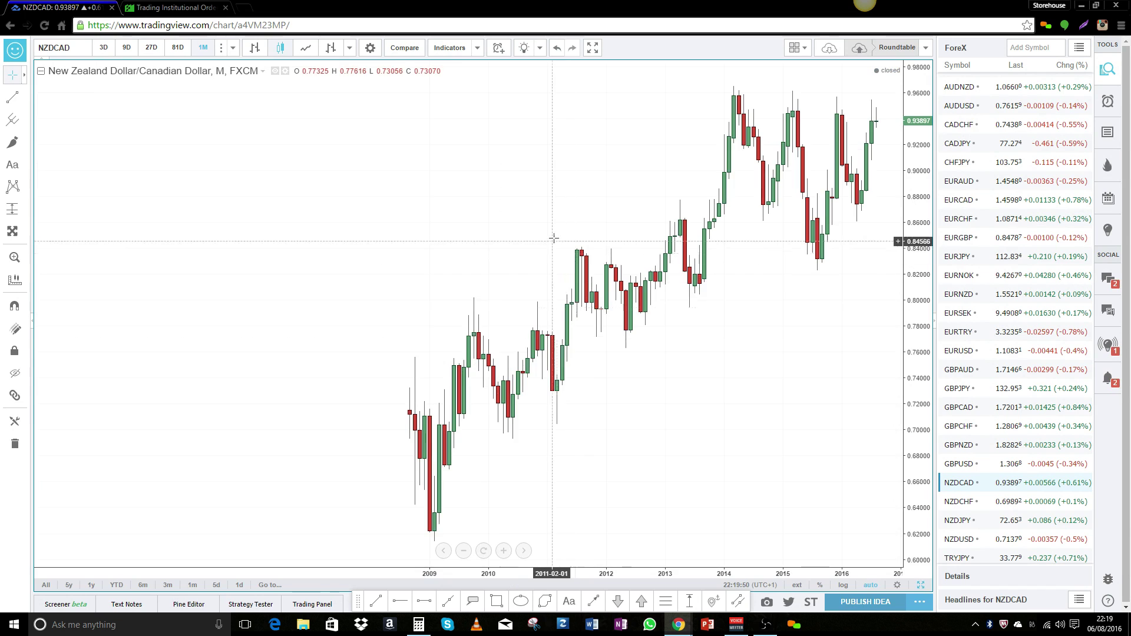
scroll(424, 257, "up", 3)
scroll(509, 325, "up", 2)
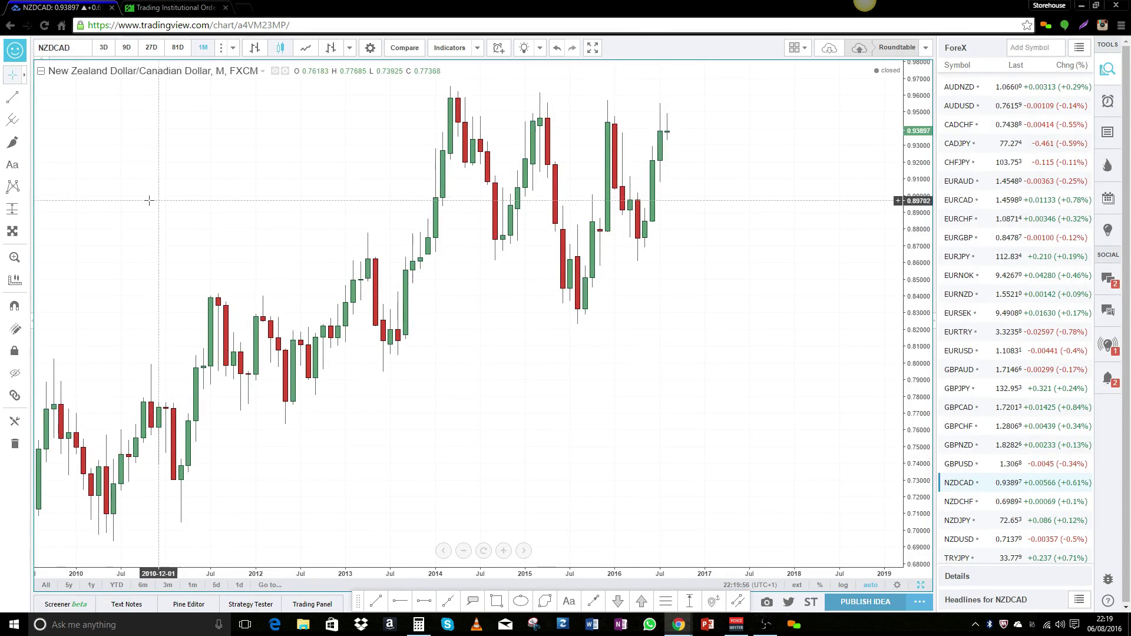
Step: Draw monthly zones 0.96530–0.94383, 0.82593–0.79497 and 0.88435–0.85831, then restore the four-chart grid
left_click(666, 601)
left_click(441, 87)
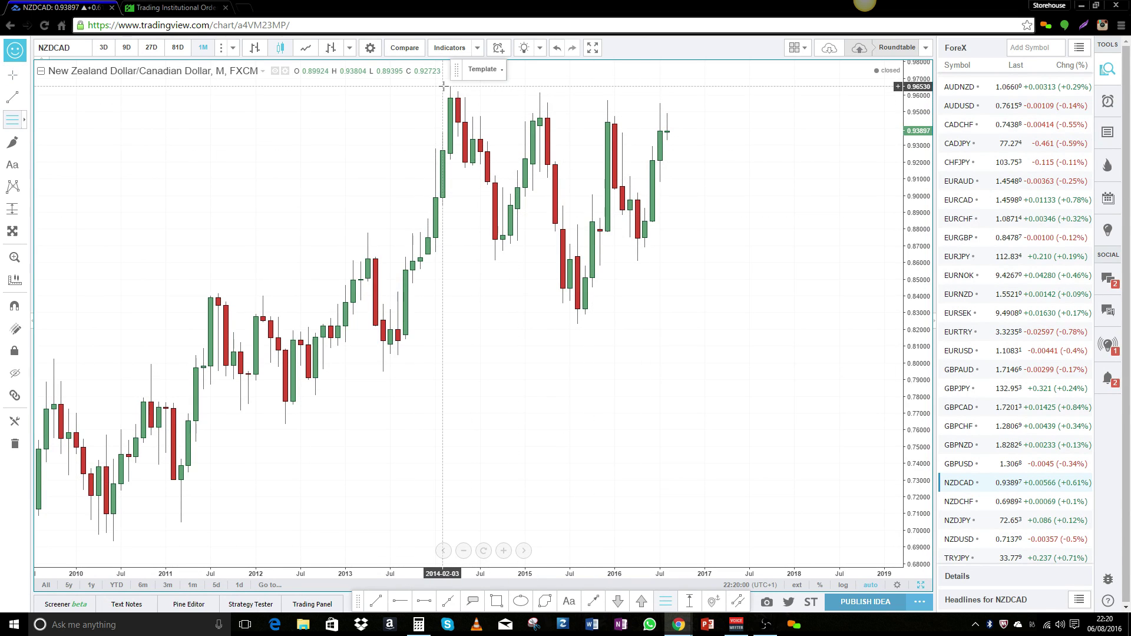
left_click(465, 122)
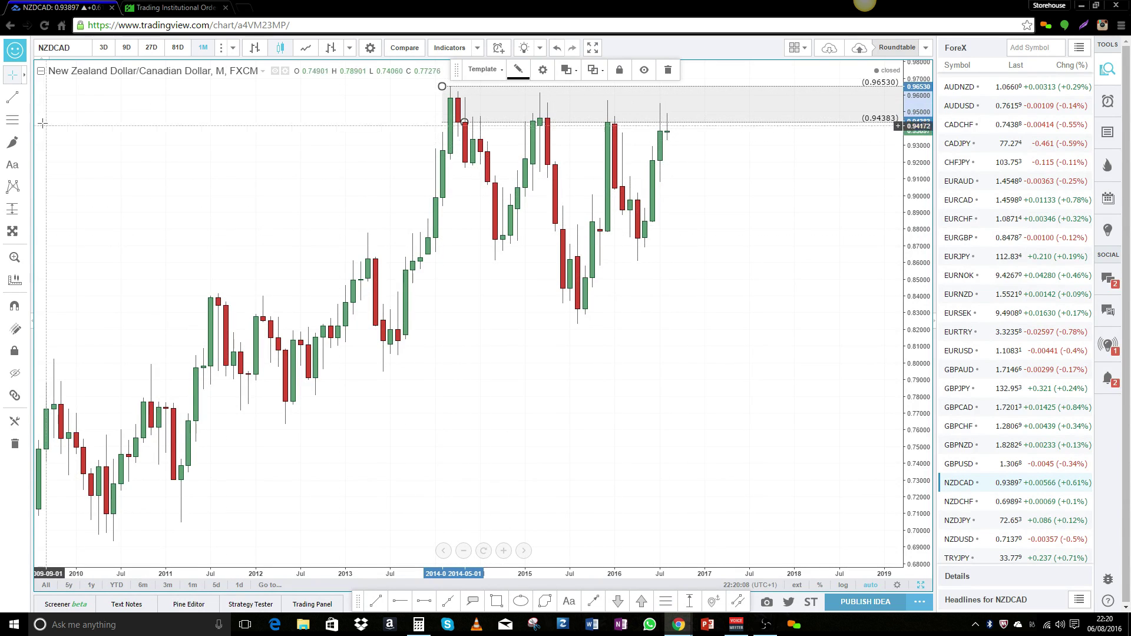
left_click(14, 120)
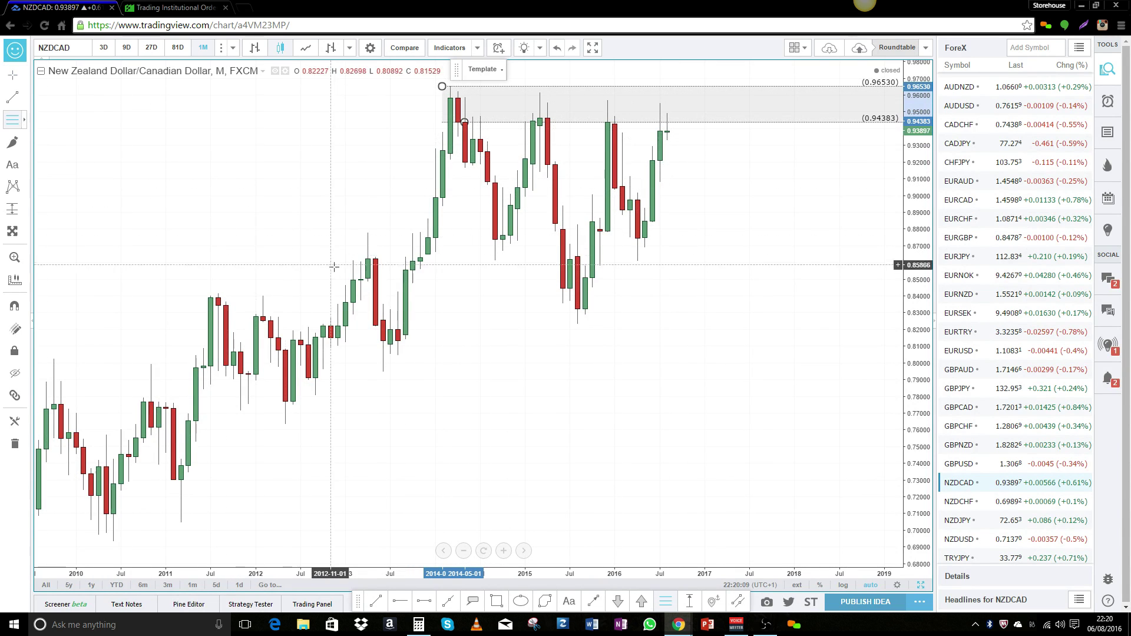
left_click(375, 320)
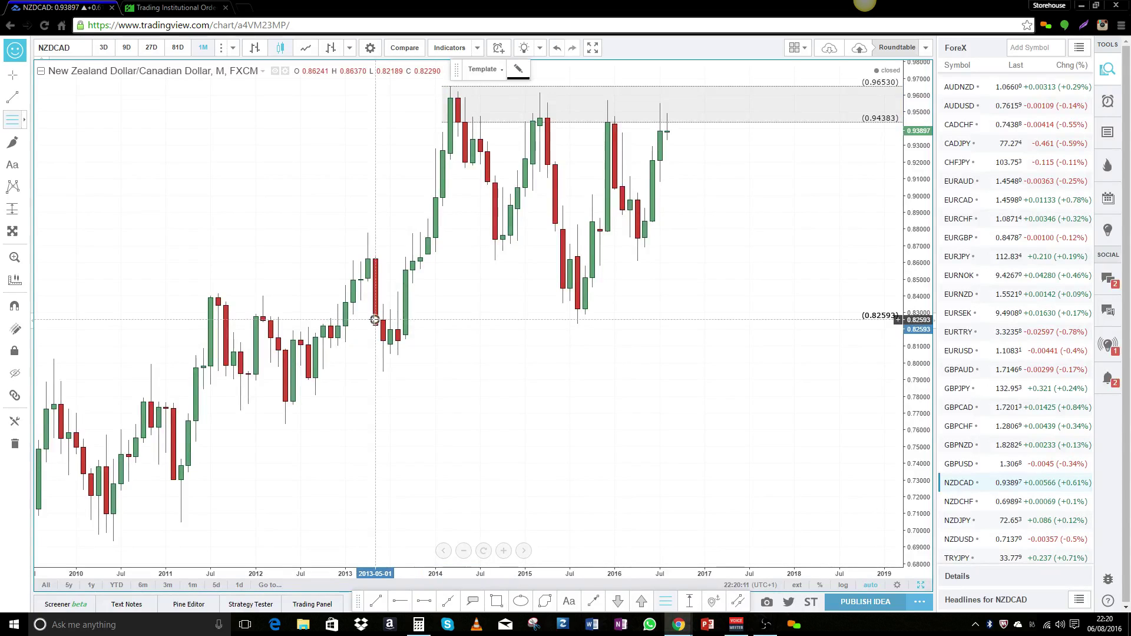
left_click(600, 371)
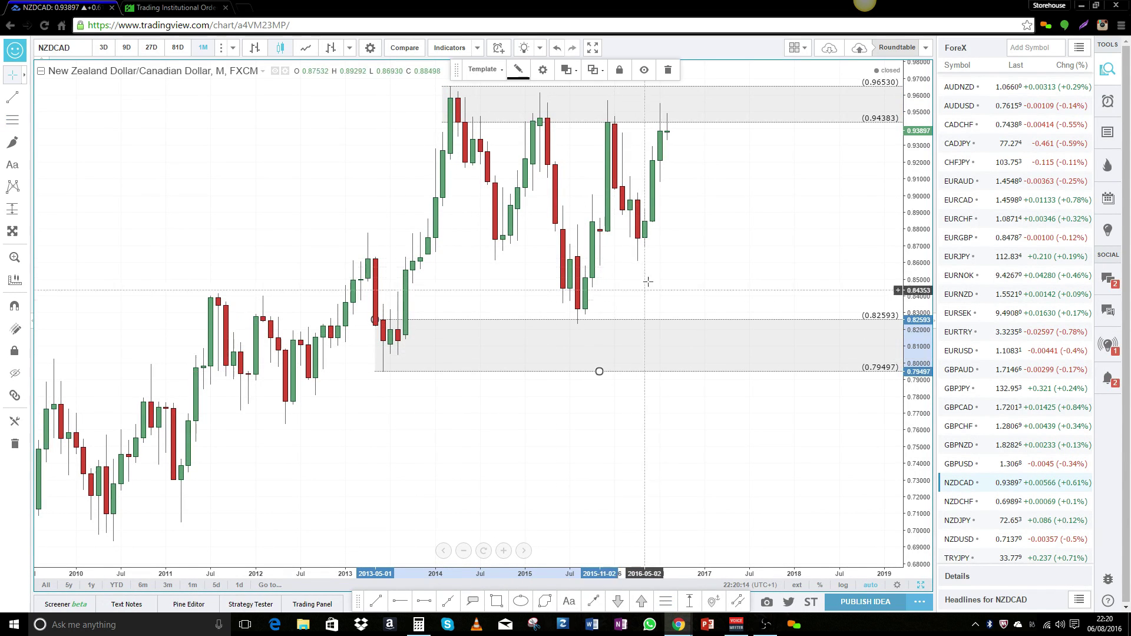
left_click(11, 121)
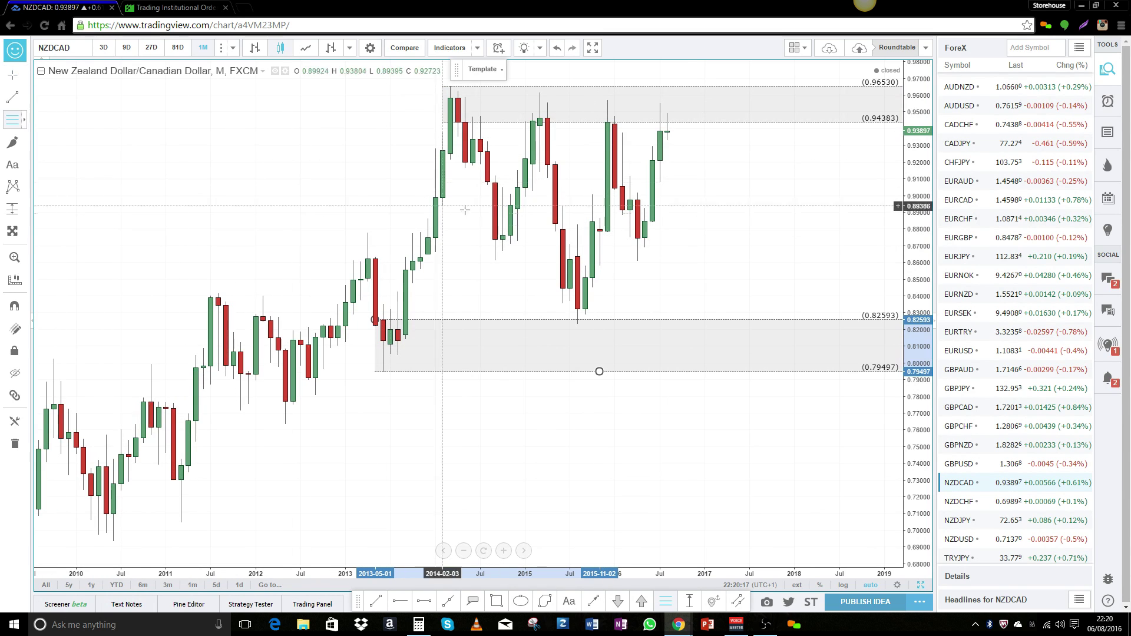
left_click(584, 223)
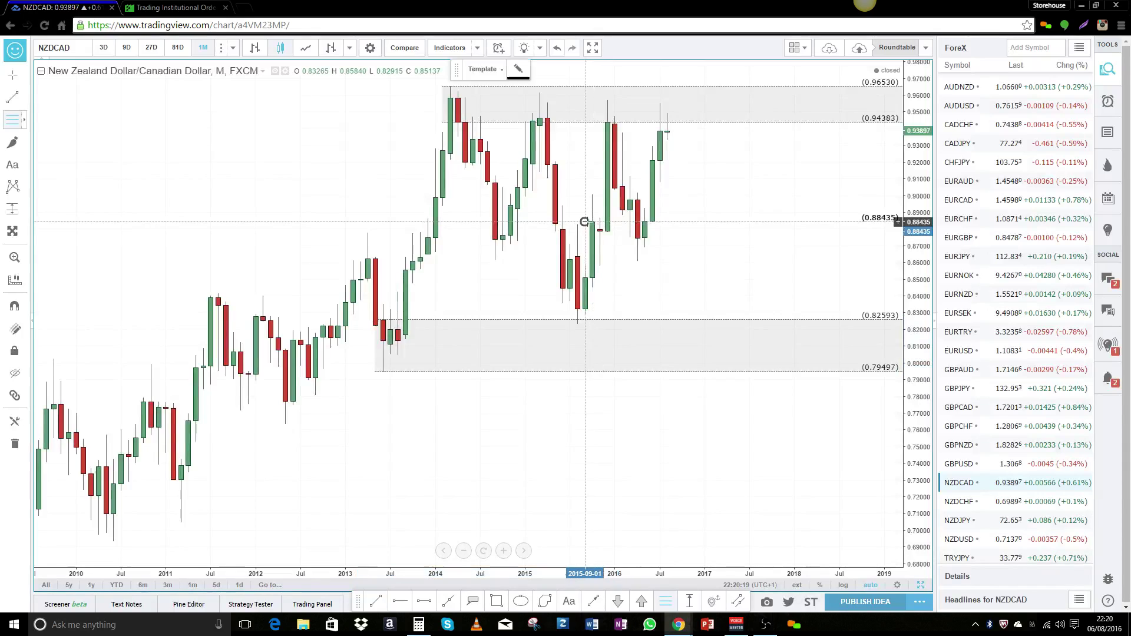
left_click(621, 264)
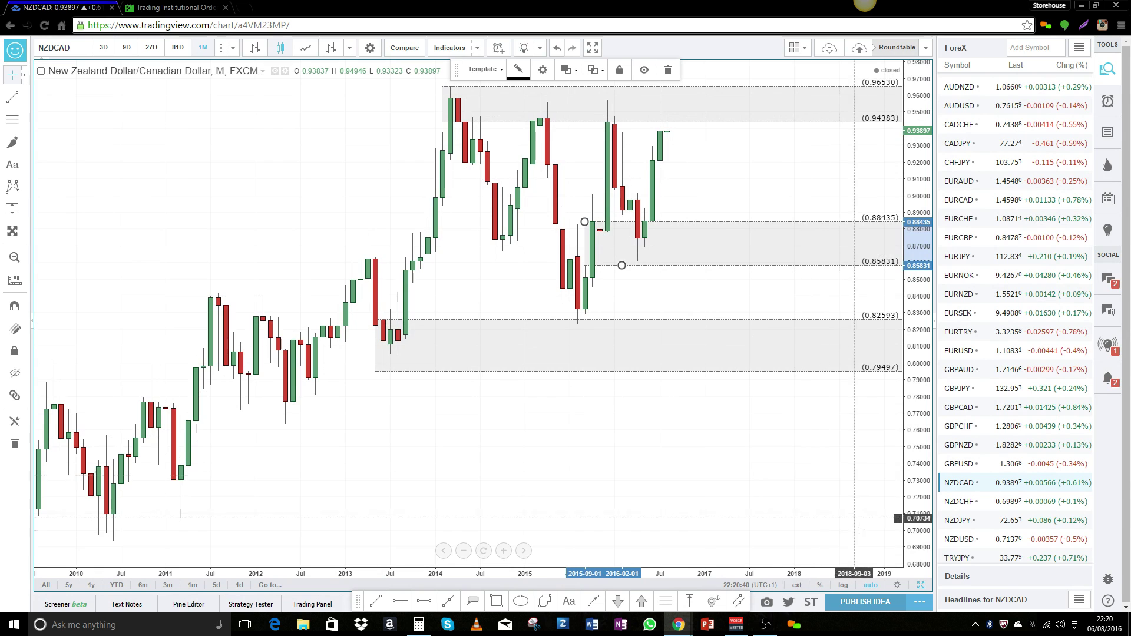
left_click(921, 587)
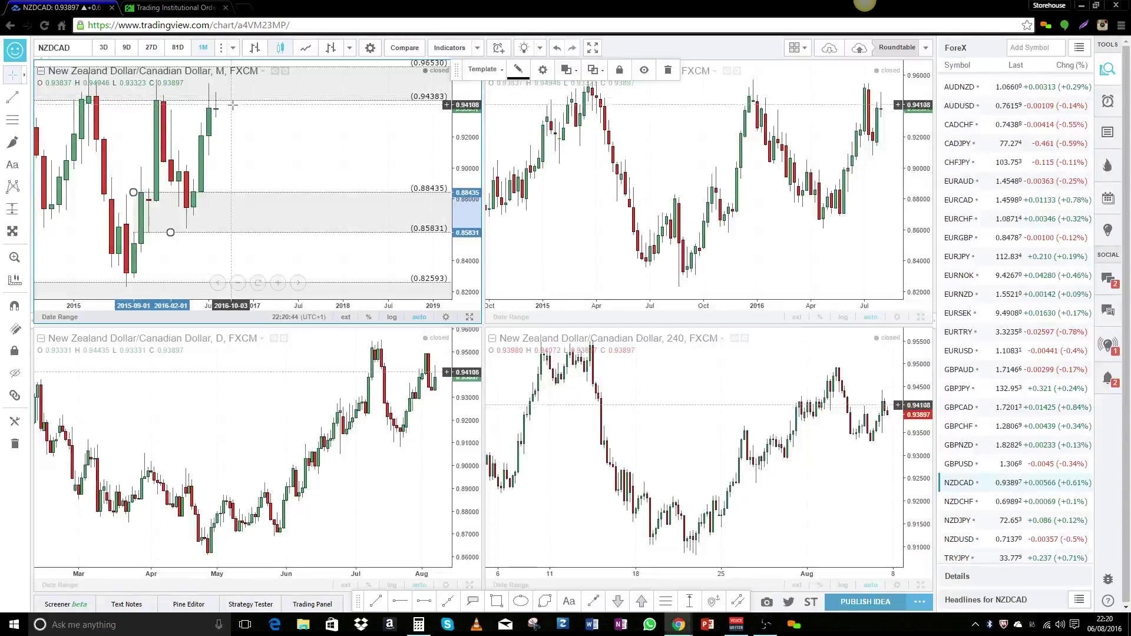
Step: Maximize the NZDCAD daily chart, zoomed out to show about February to August 2016
left_click(469, 587)
left_click_drag(588, 480, 431, 472)
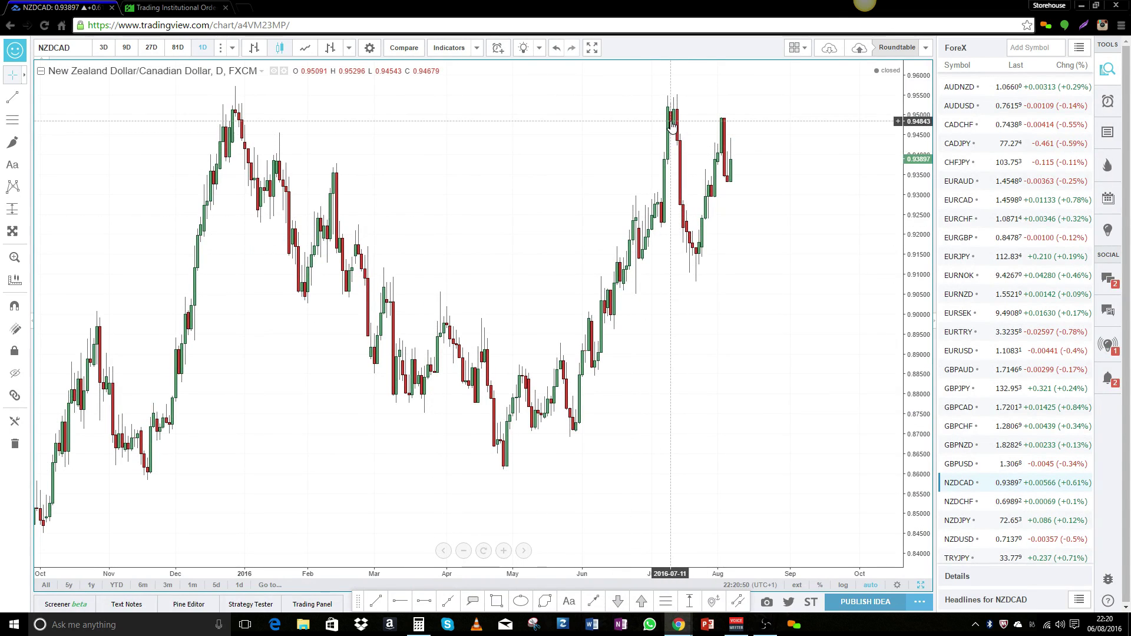
left_click(922, 587)
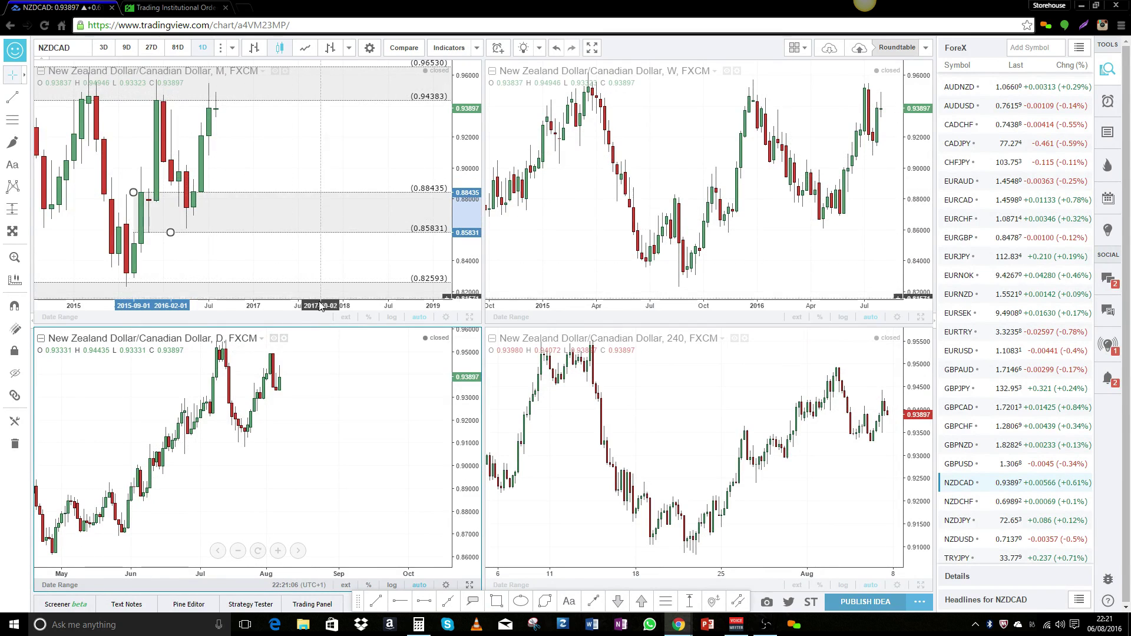
left_click(469, 584)
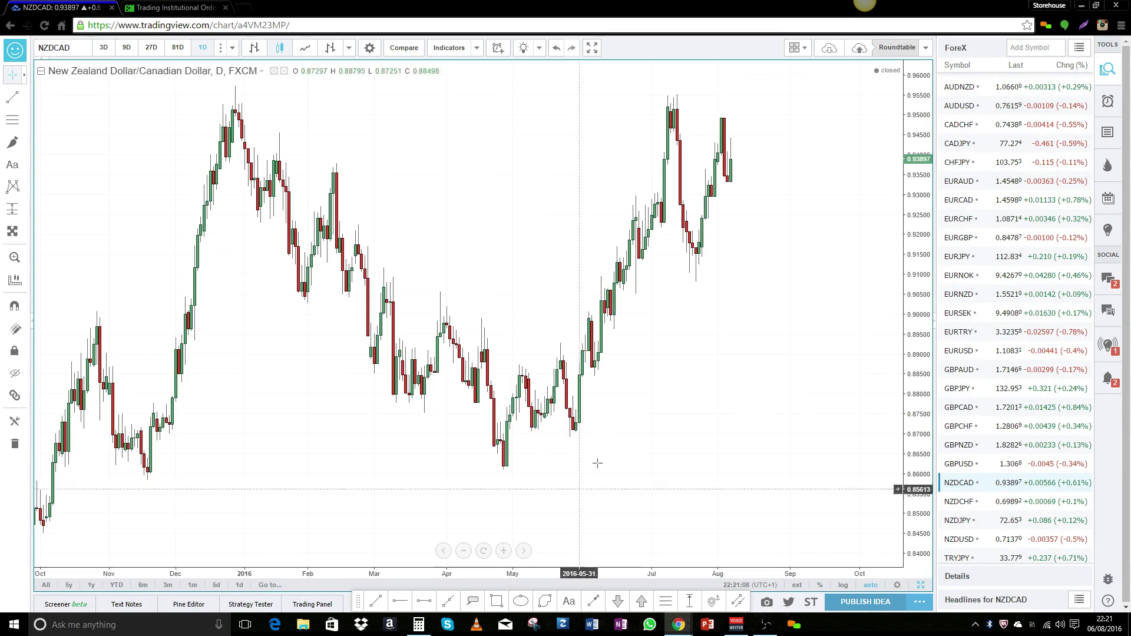
scroll(623, 431, "down", 3)
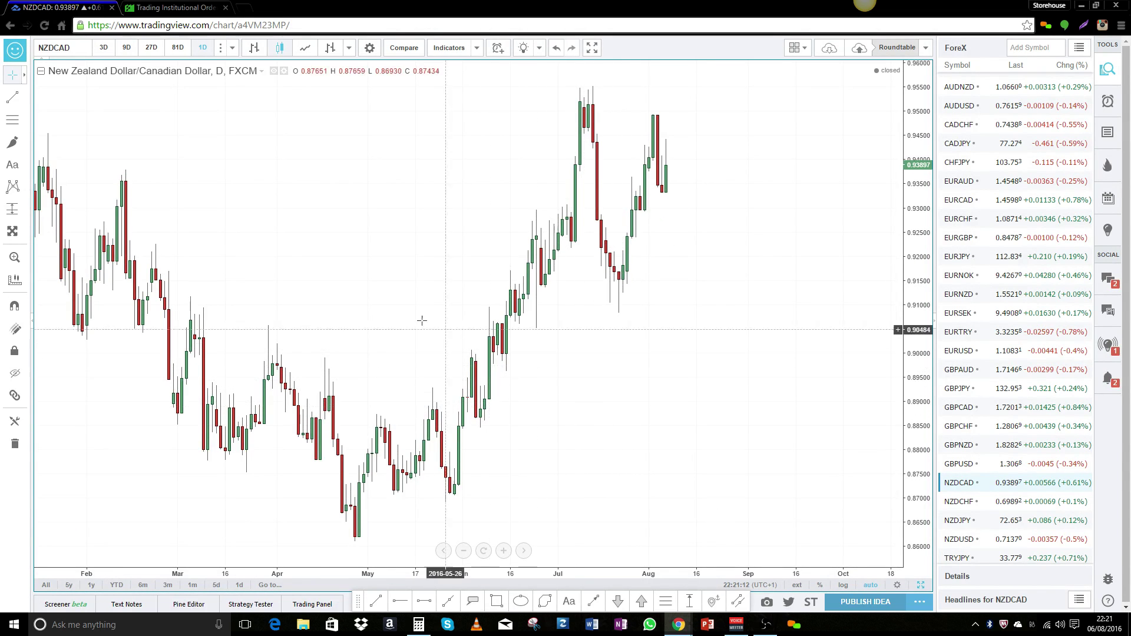
left_click(13, 121)
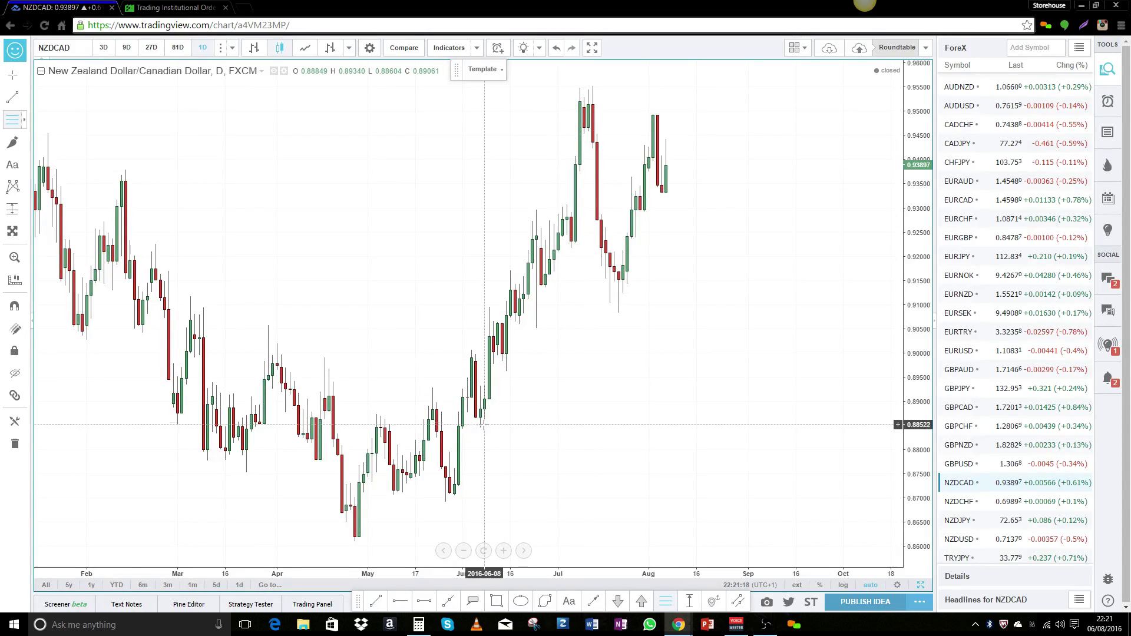
Step: Draw a rising trendline along the June–July rally up to the July high
left_click(14, 100)
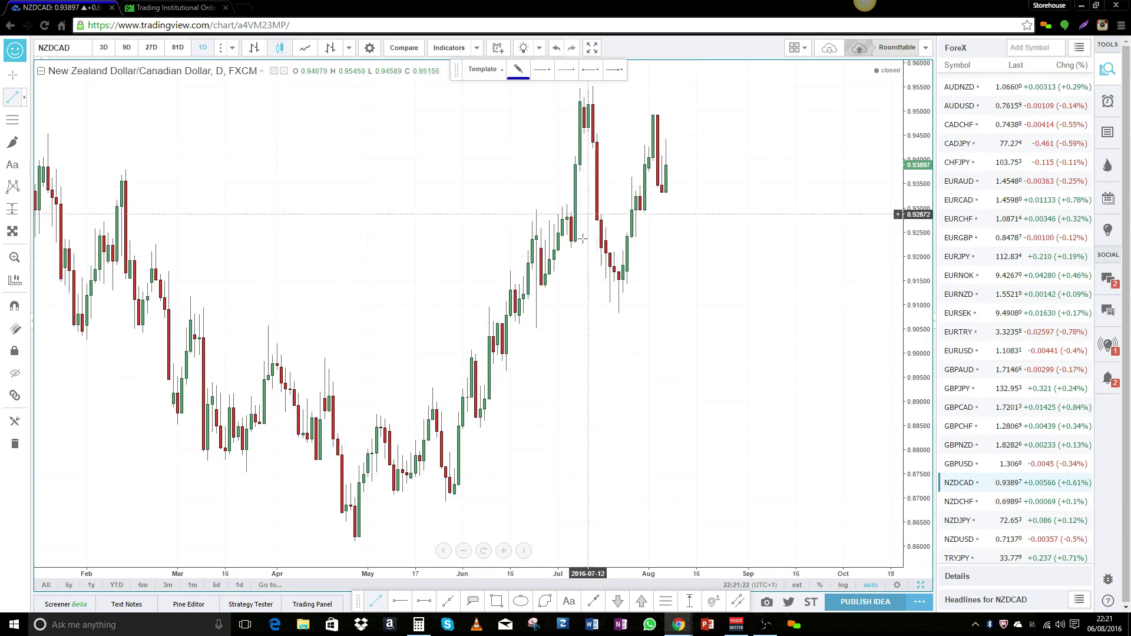
left_click(535, 329)
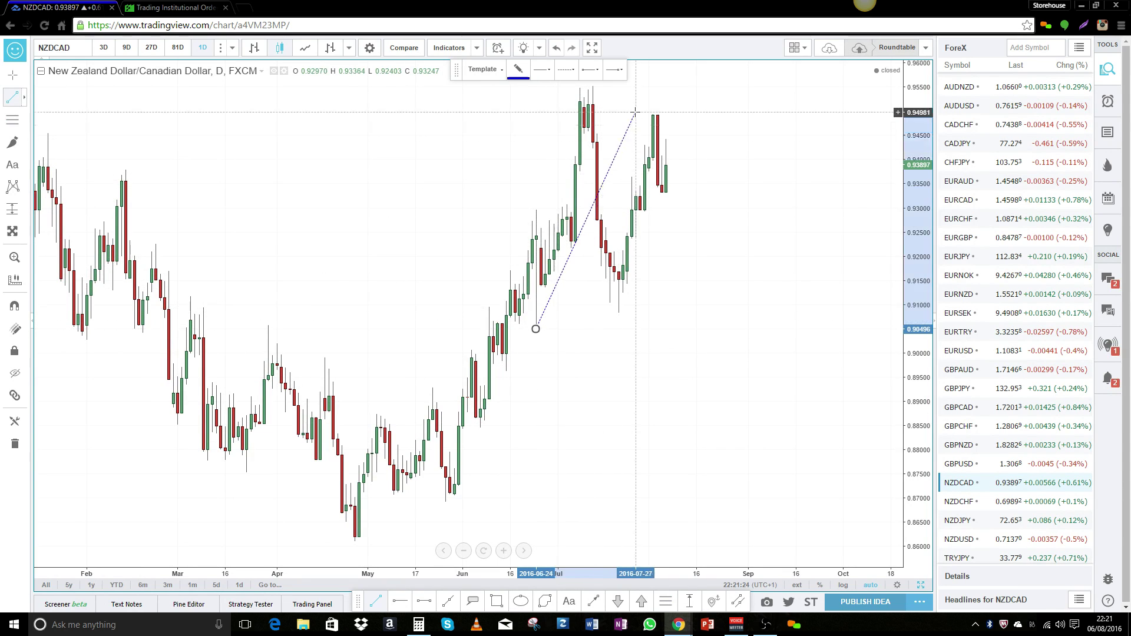
left_click(639, 94)
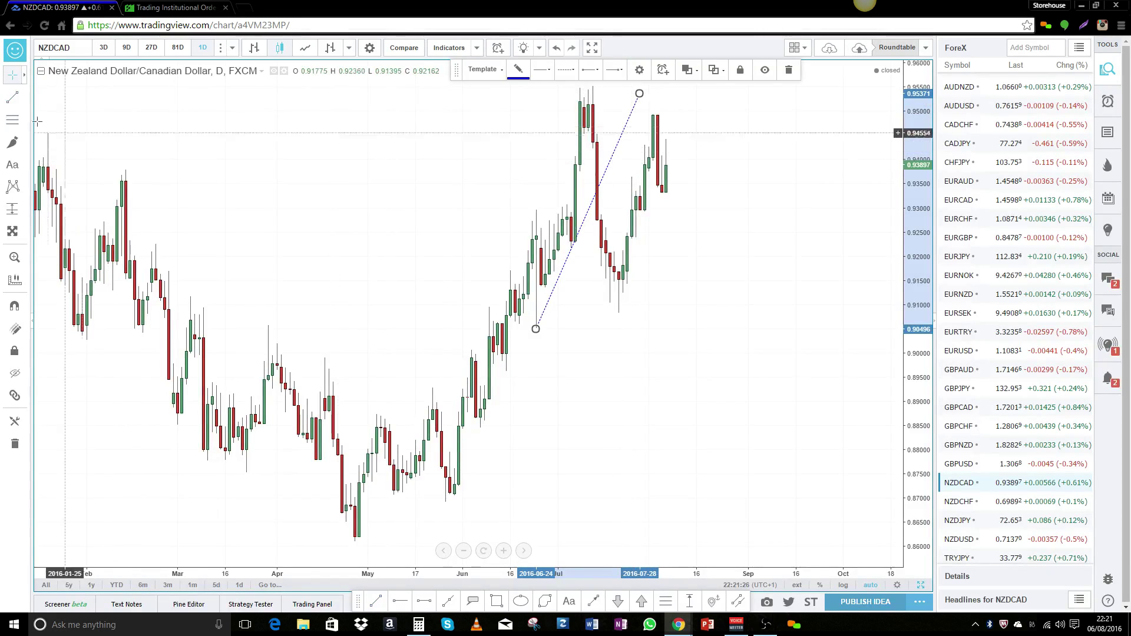
Step: Mark a 0.95529–0.94664 zone on the daily chart and restore the four-chart grid
left_click(12, 120)
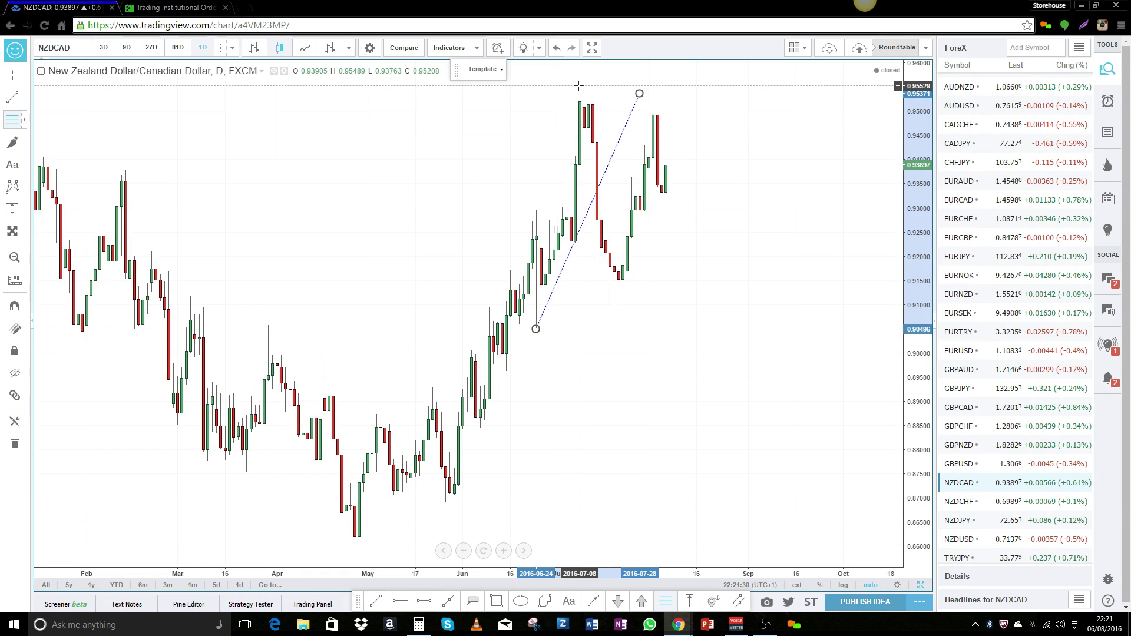
left_click(578, 86)
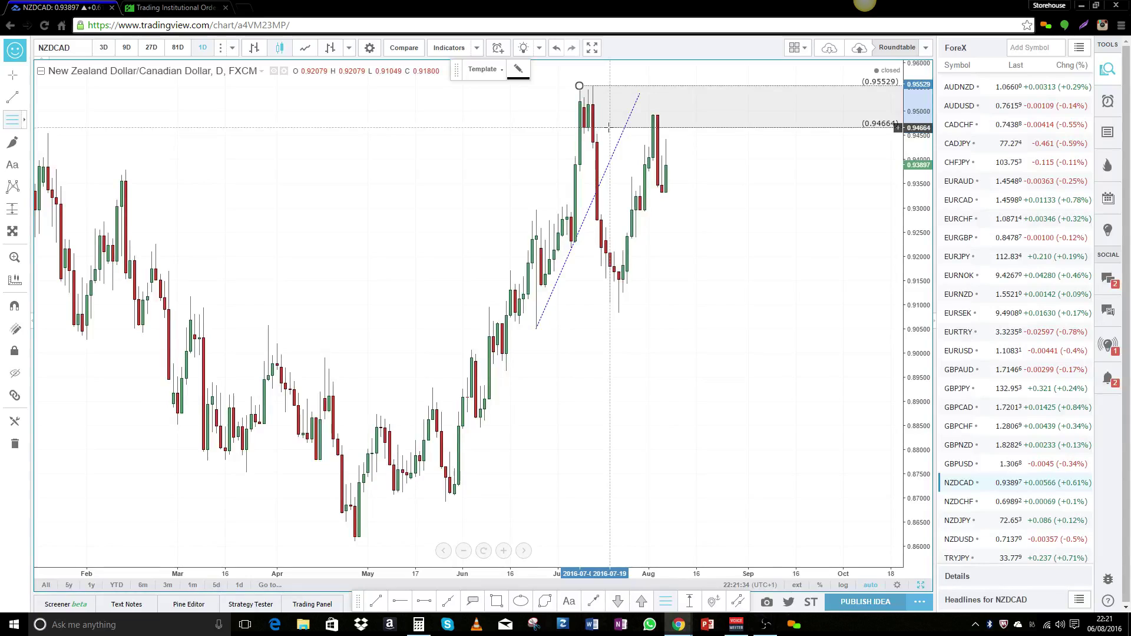
left_click(609, 127)
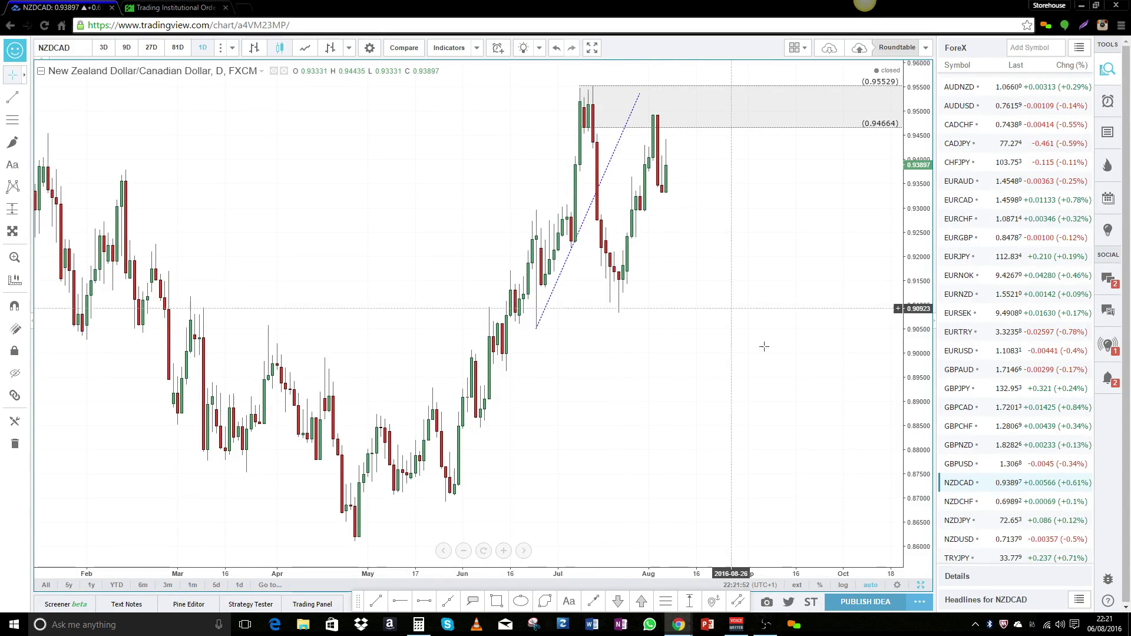
left_click(920, 587)
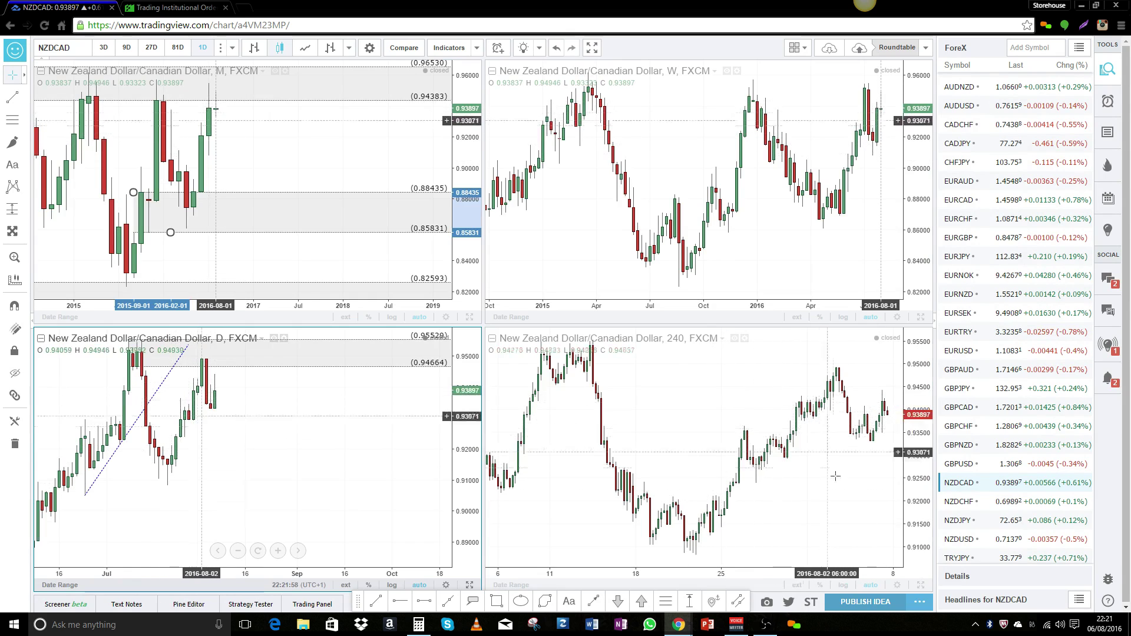
scroll(839, 484, "up", 2)
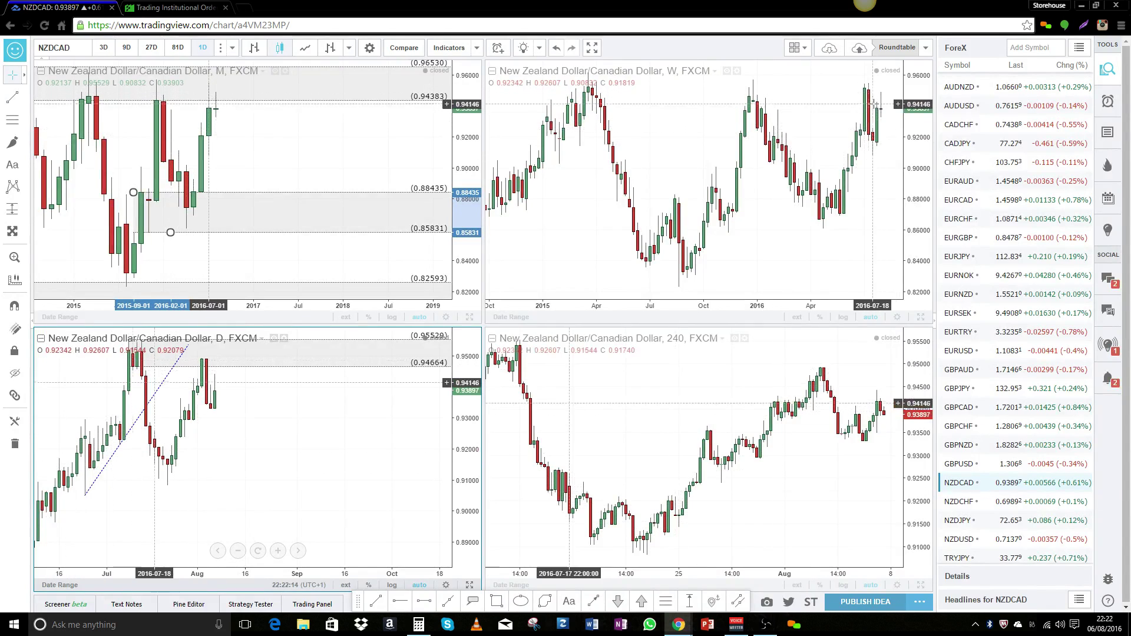
Step: Maximize the 240-minute chart, pan to early August, and draw a 0.94940–0.94636 zone there
left_click(921, 585)
scroll(812, 444, "up", 2)
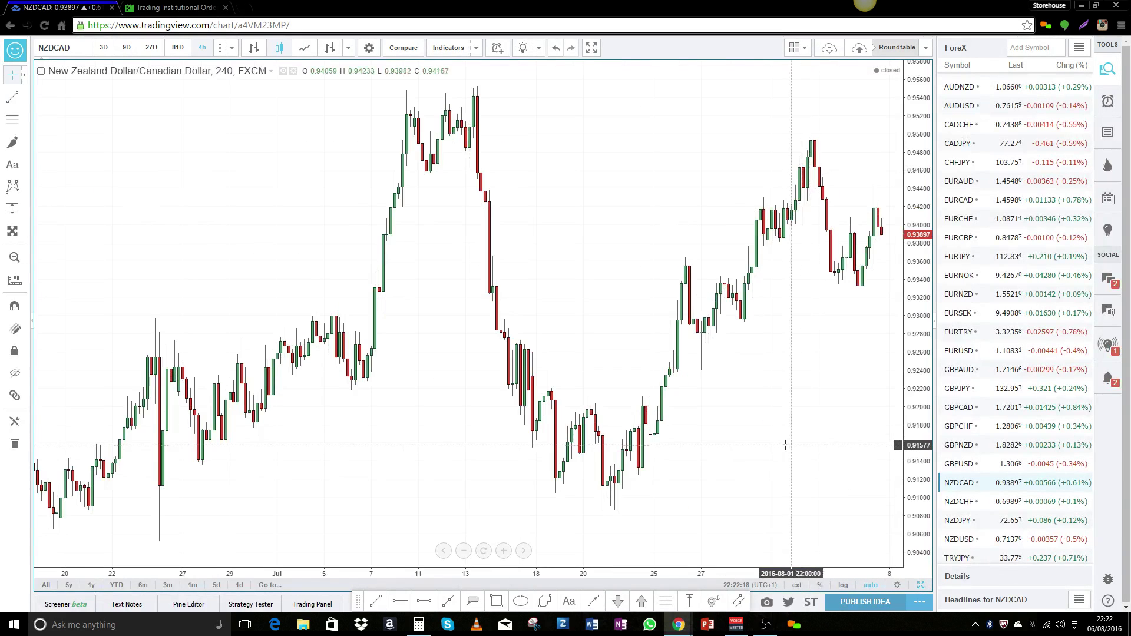
left_click_drag(783, 444, 677, 434)
scroll(714, 374, "up", 2)
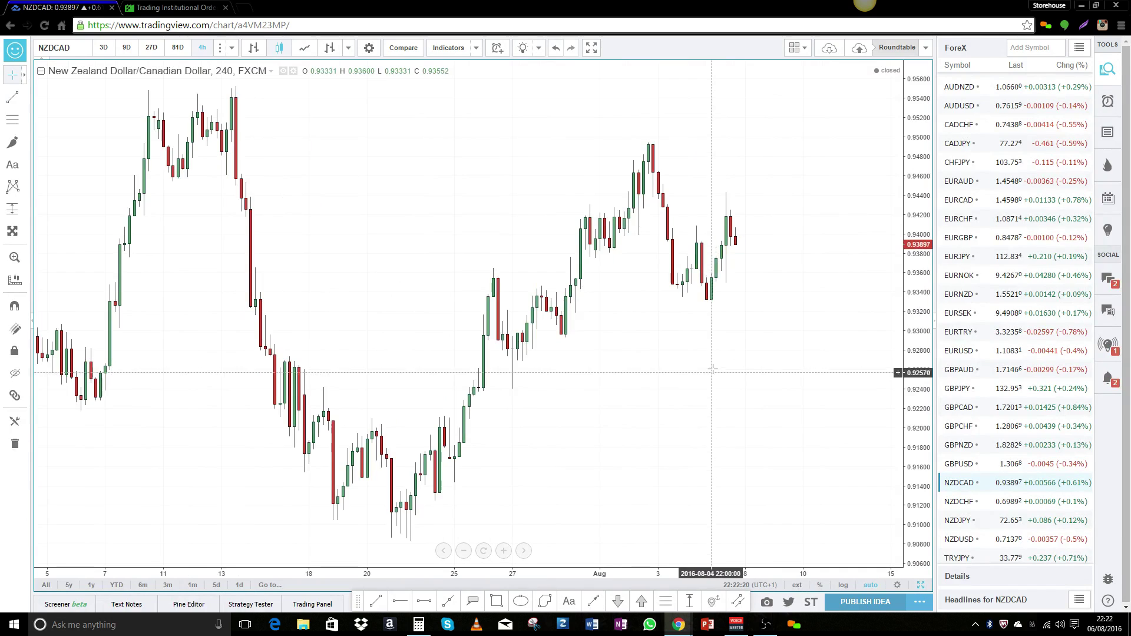
left_click(14, 121)
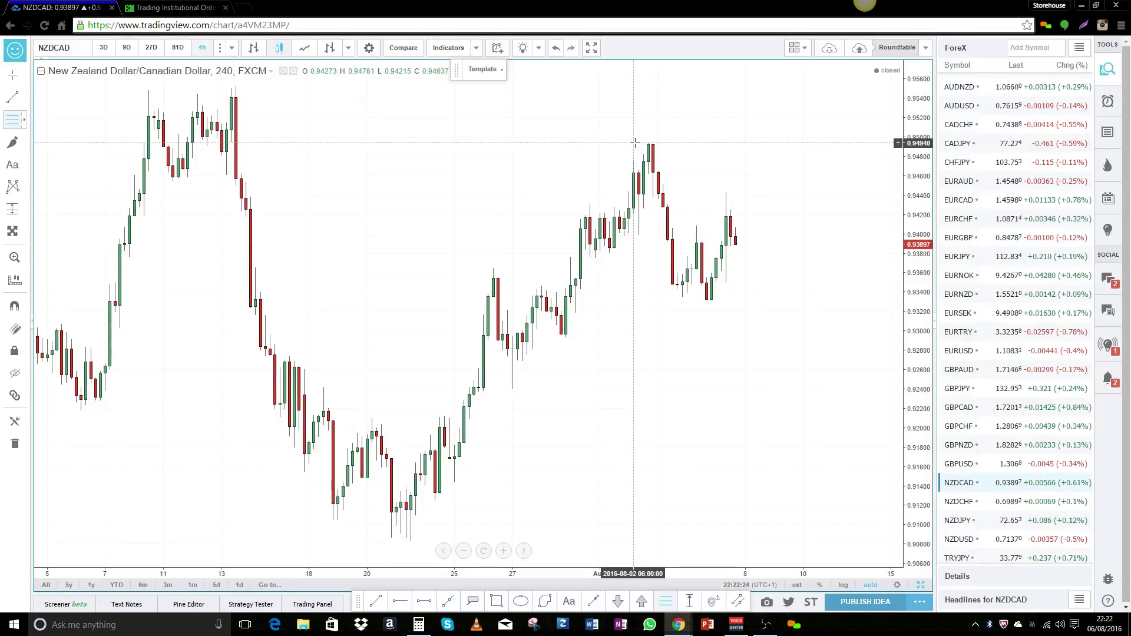
left_click_drag(633, 143, 662, 172)
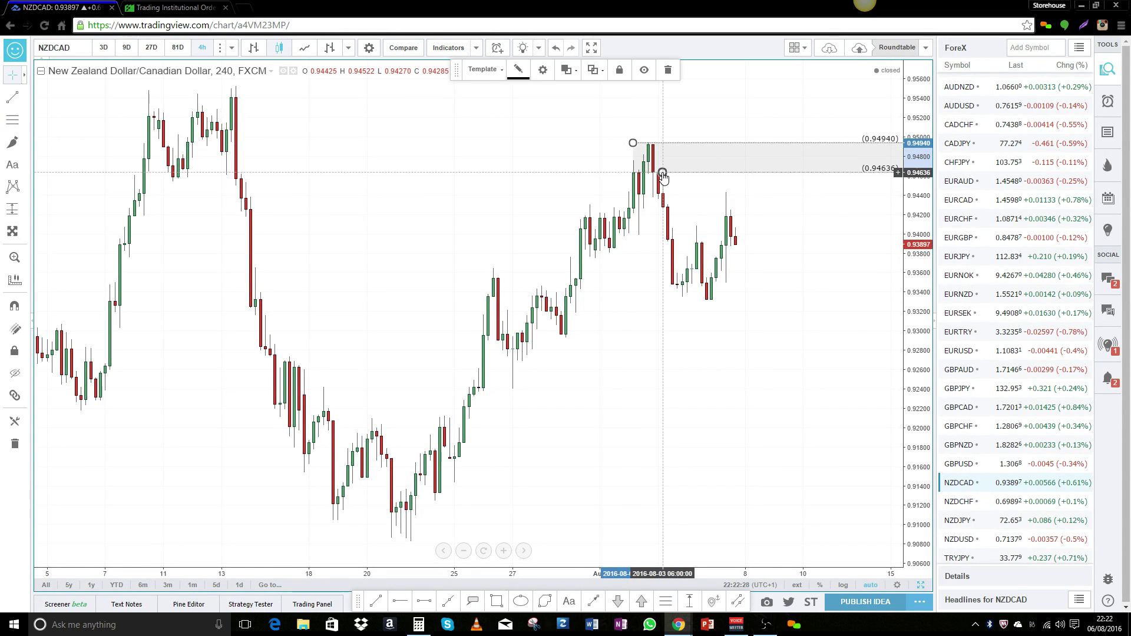
left_click(646, 393)
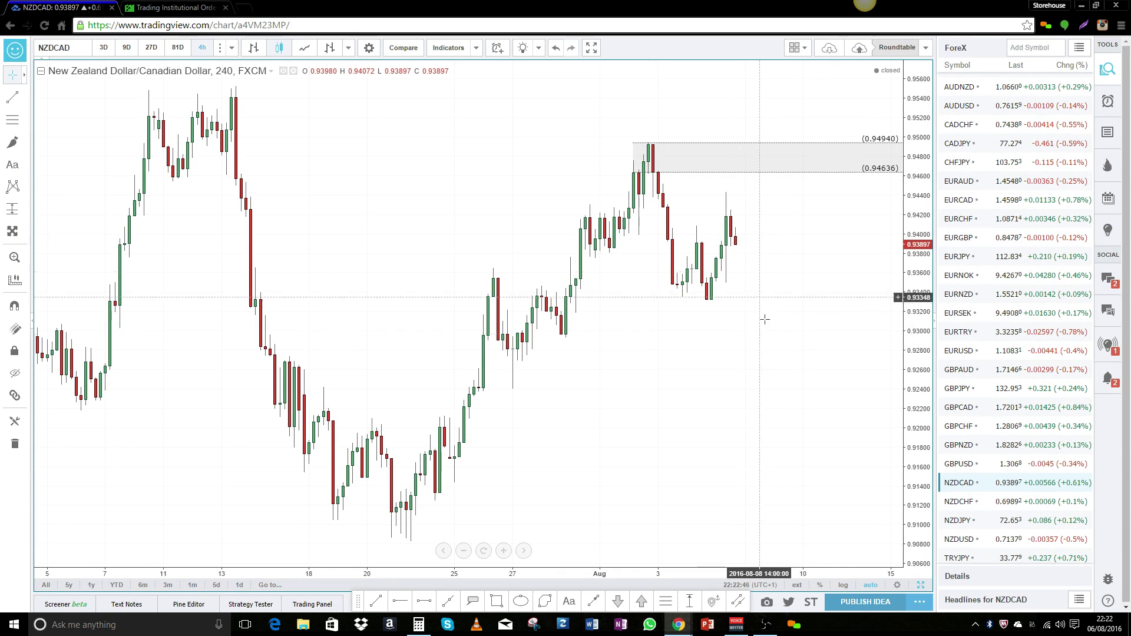
Step: Restore the four-chart grid and return to the Forex Factory thread at post 1,005
left_click(920, 585)
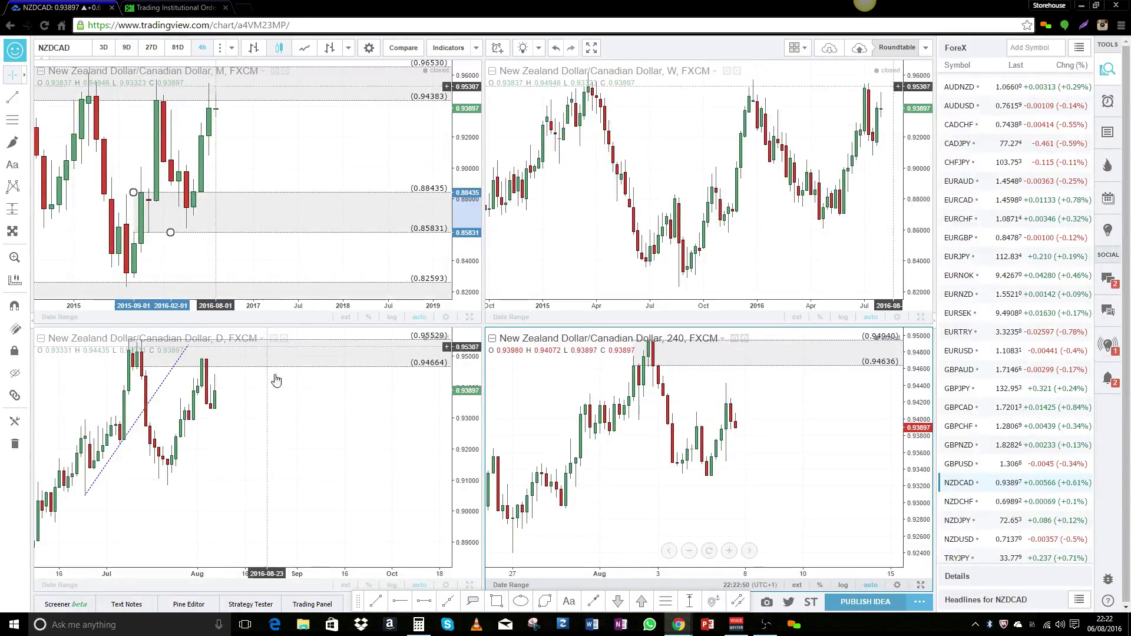
scroll(319, 443, "down", 3)
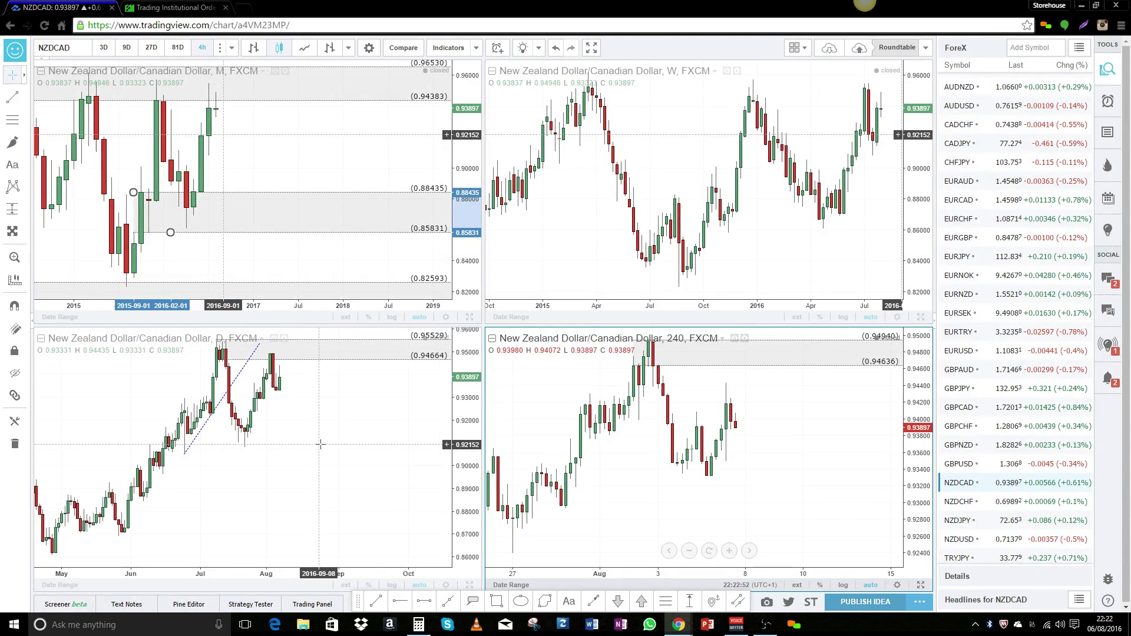
left_click(169, 8)
Step: Scroll back to the earlier post's DAILY SZ 4-hour chart and bring the OBS recorder up
scroll(589, 283, "up", 3)
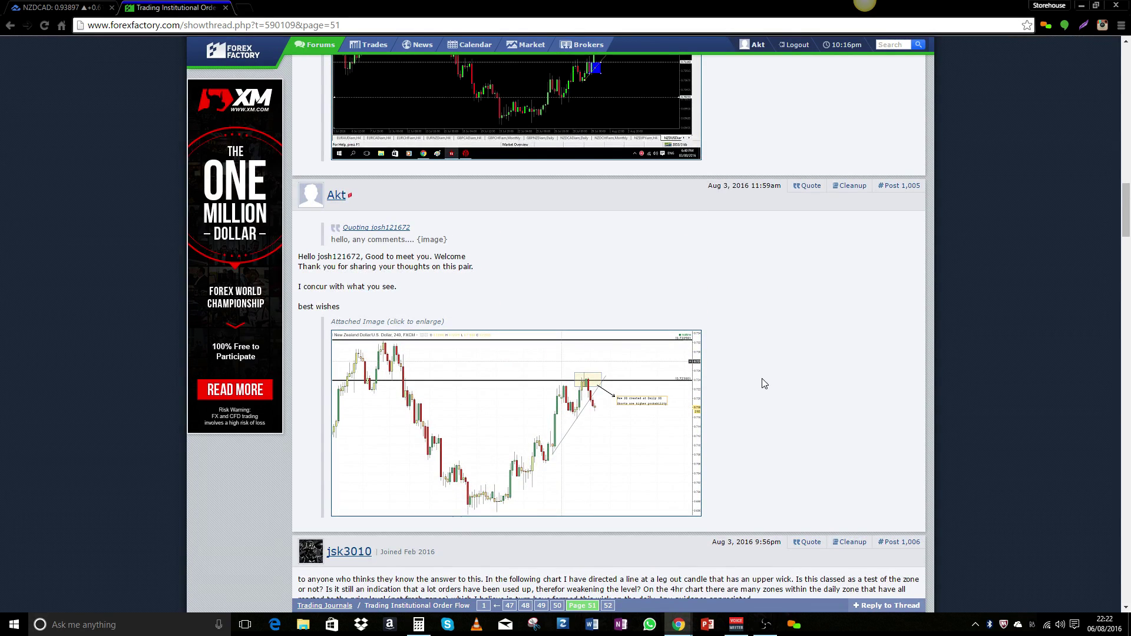
scroll(754, 375, "up", 4)
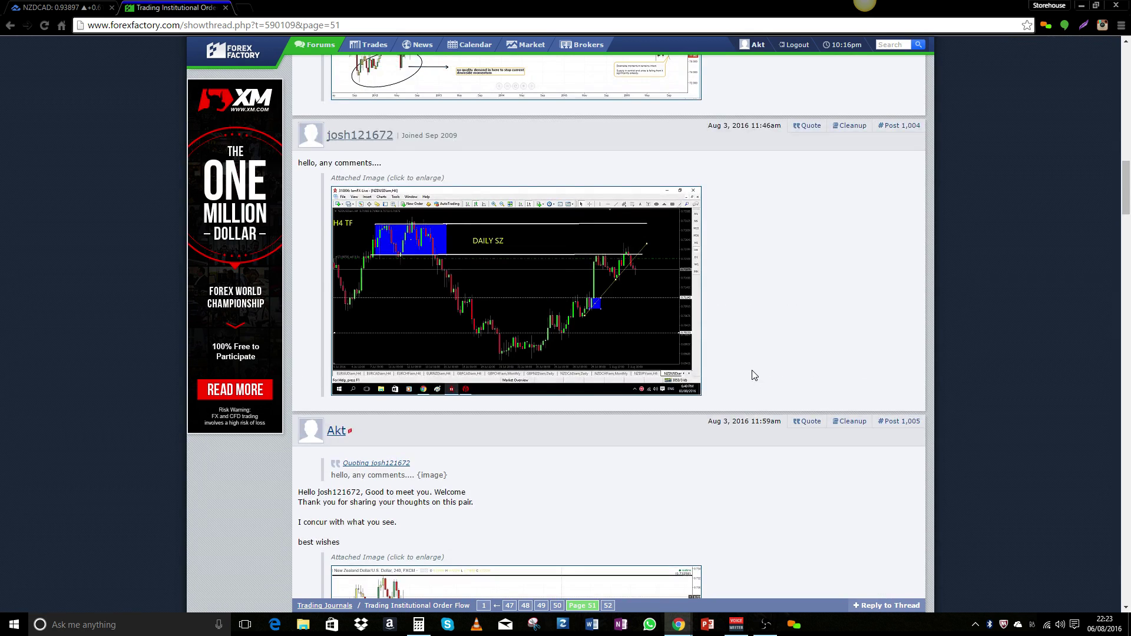
left_click(764, 624)
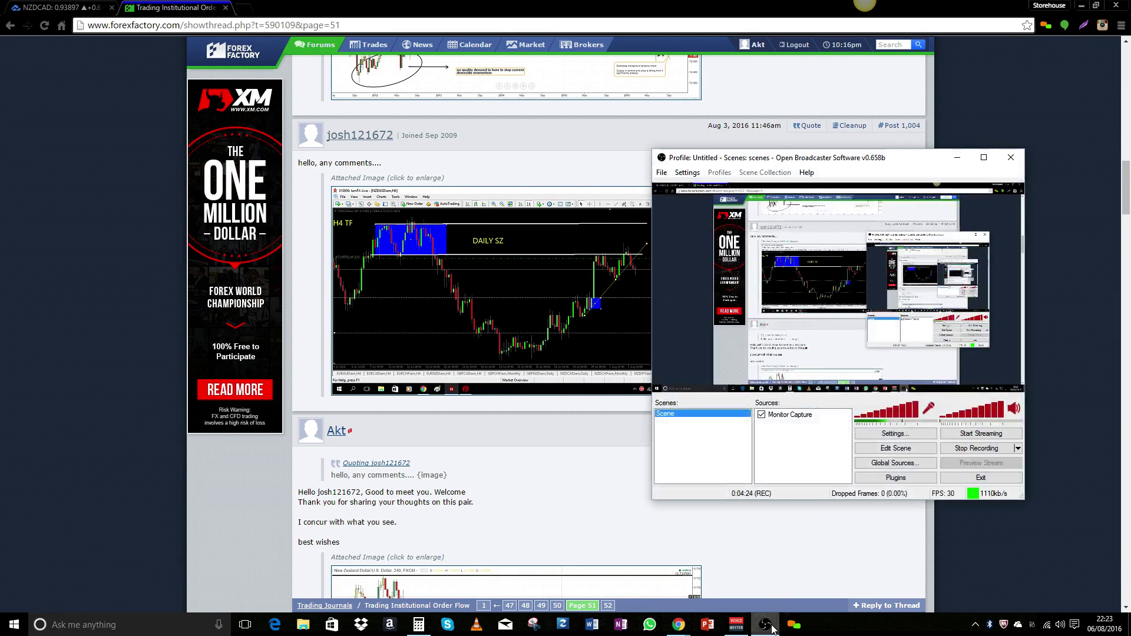